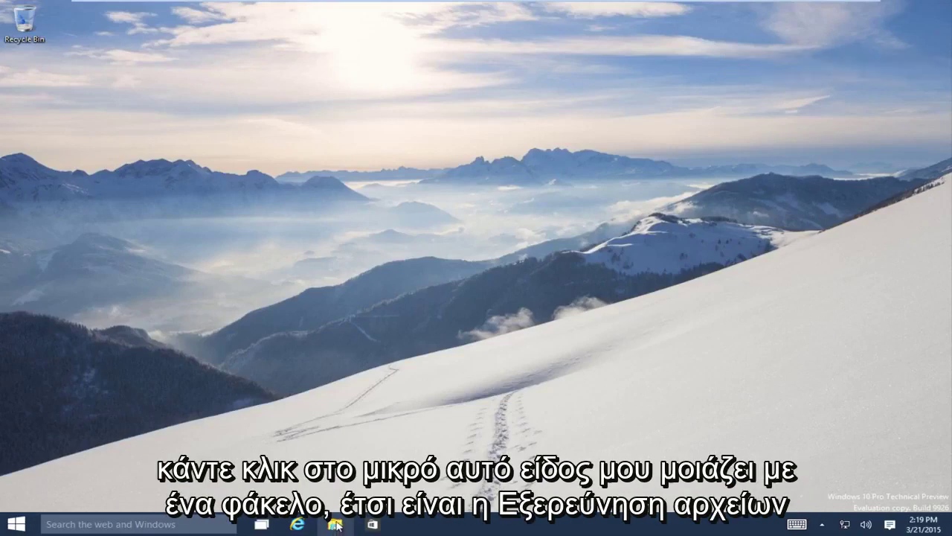
- Open File Explorer and go to the Test Machine folder inside Users on Local Disk (C:)
click(335, 524)
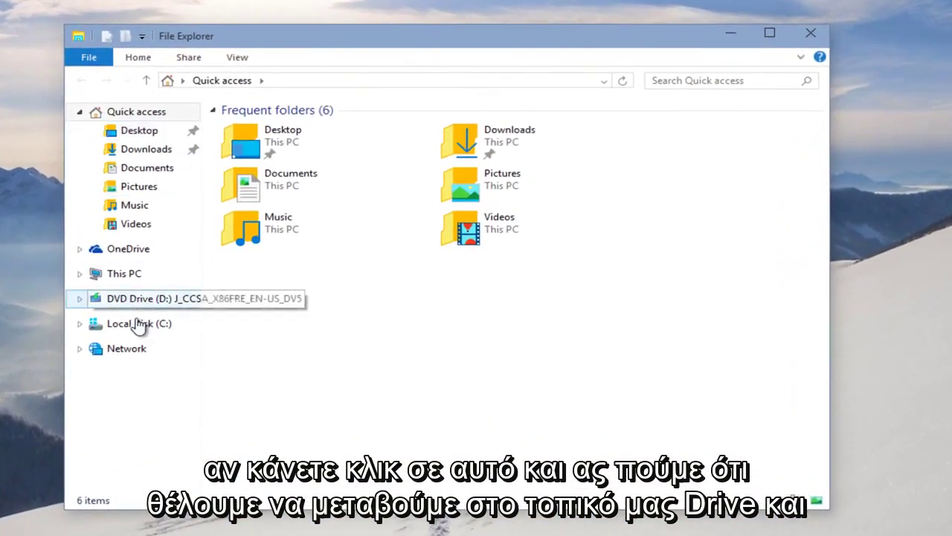
click(139, 325)
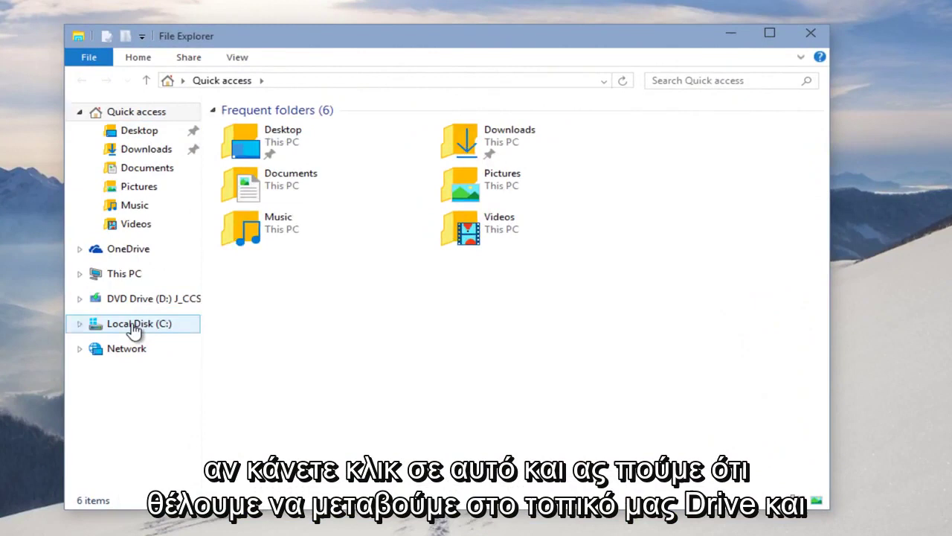
click(264, 162)
double_click(264, 163)
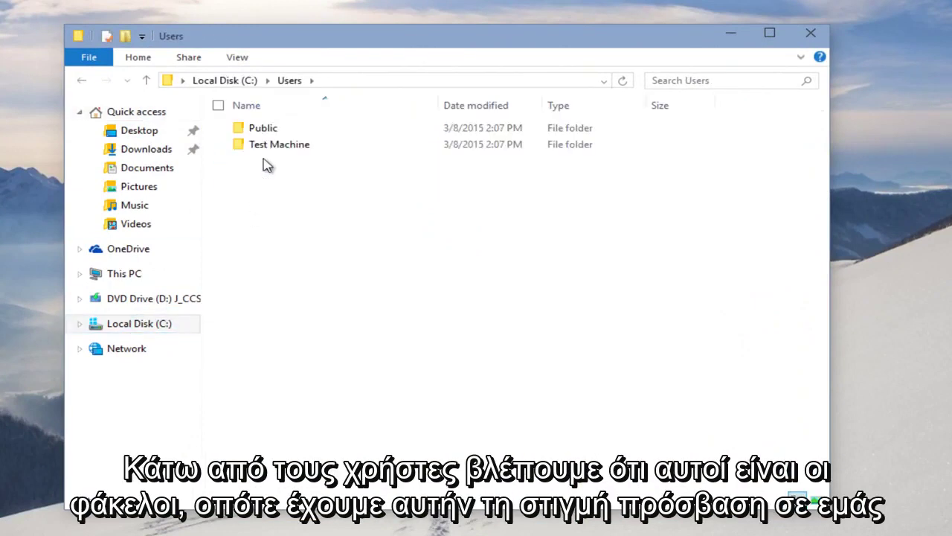
click(263, 144)
double_click(263, 144)
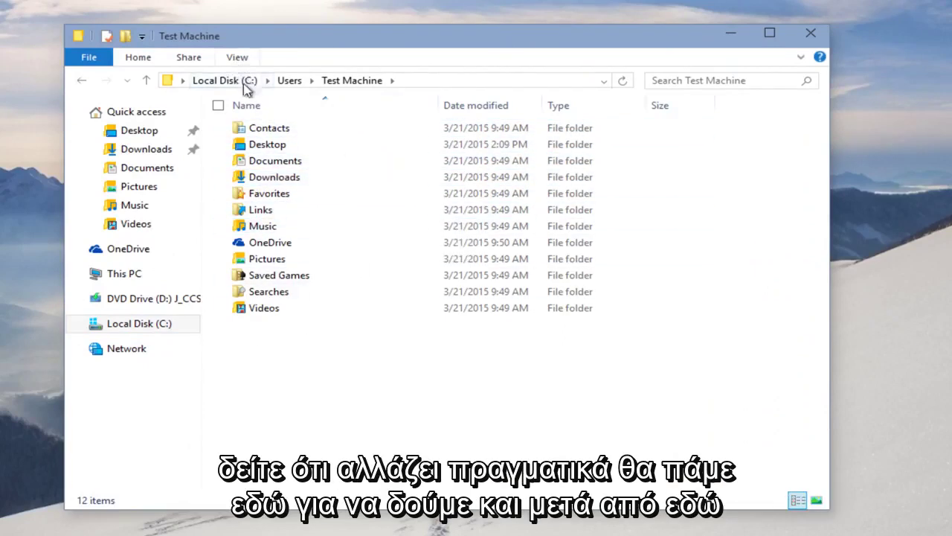
- Turn on the display of hidden items in the Test Machine folder and turn it back off
click(237, 59)
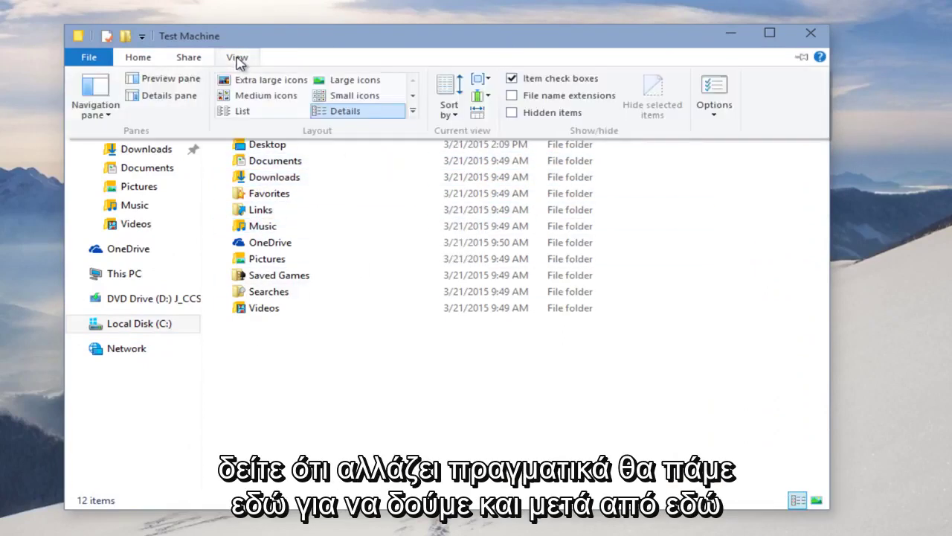
click(510, 112)
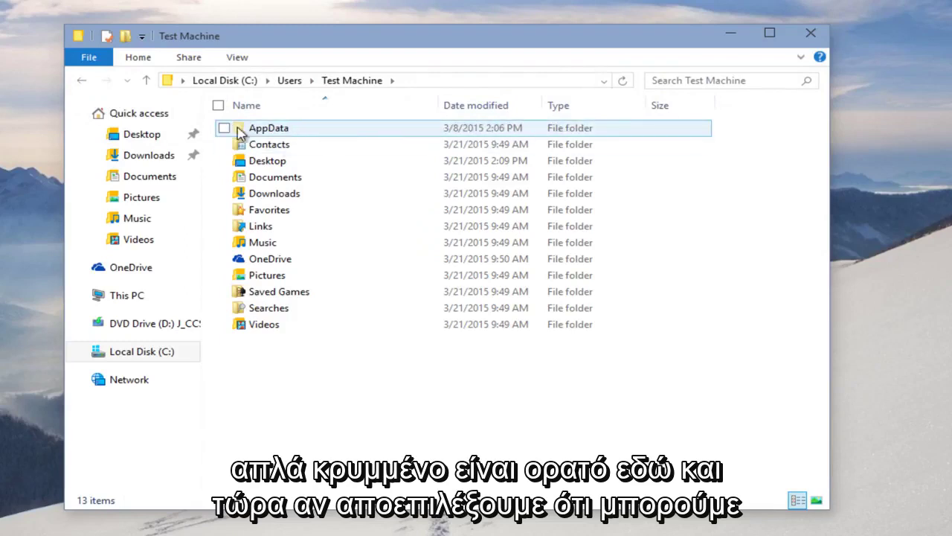
click(237, 57)
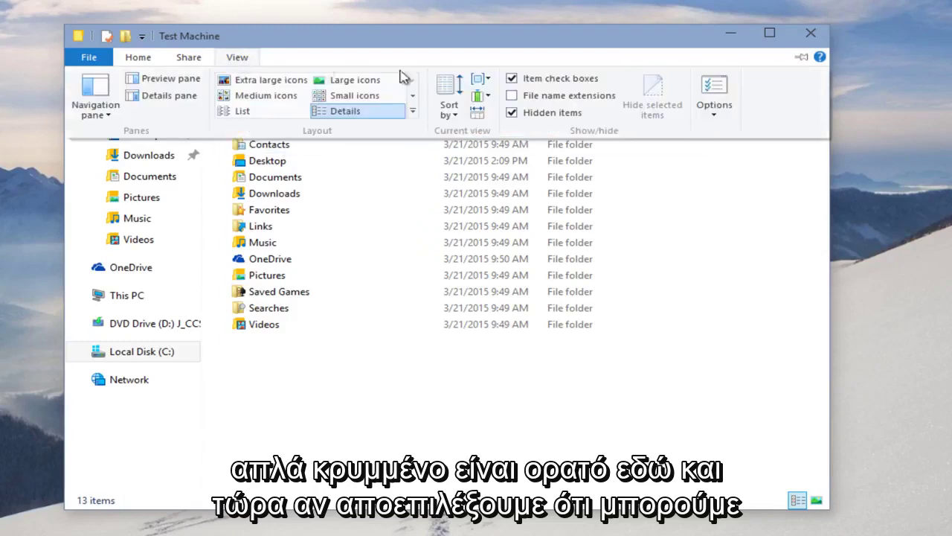
click(512, 113)
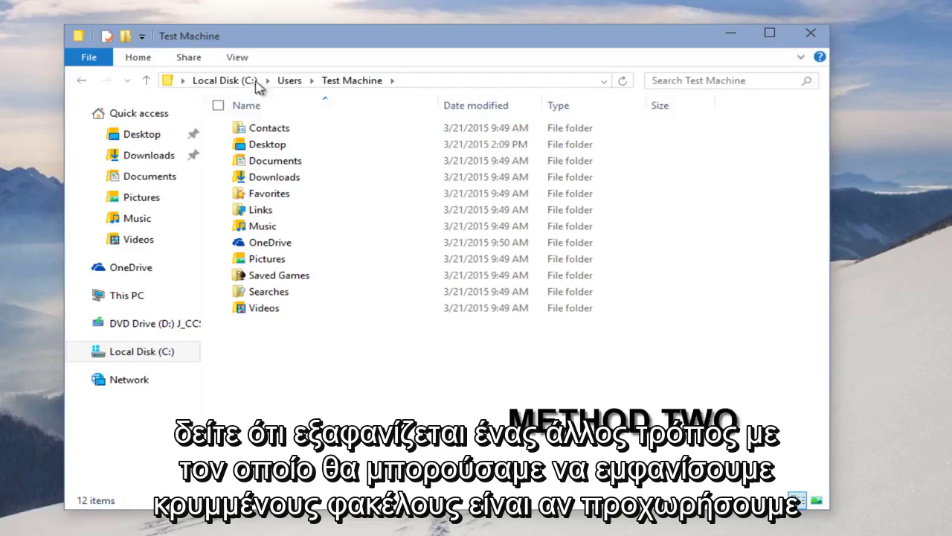
- Set the advanced folder options to show hidden files, folders, and drives, and apply the change
click(237, 59)
click(719, 116)
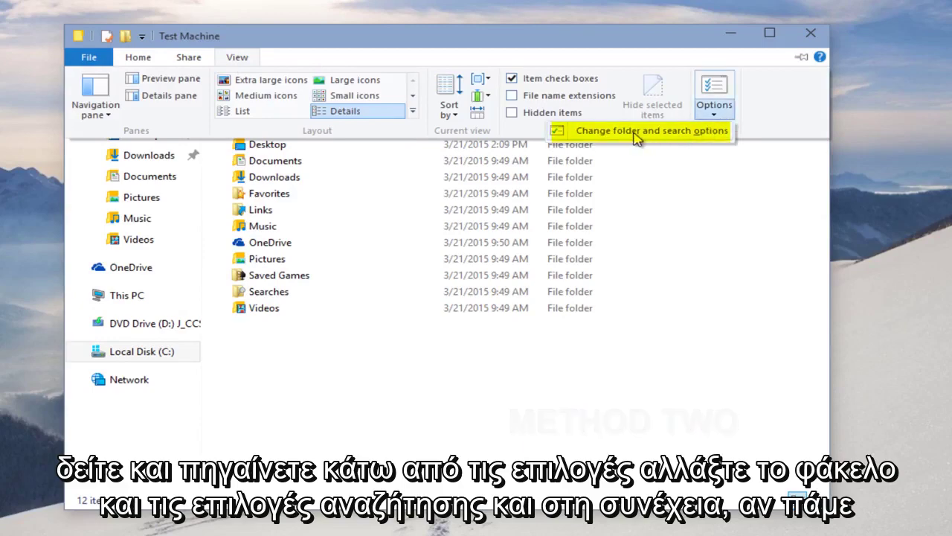
click(664, 134)
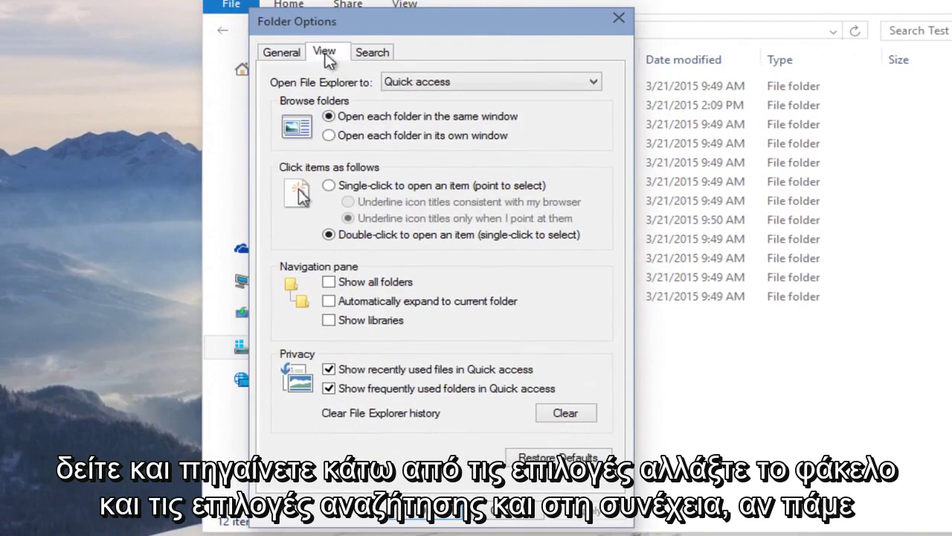
click(324, 52)
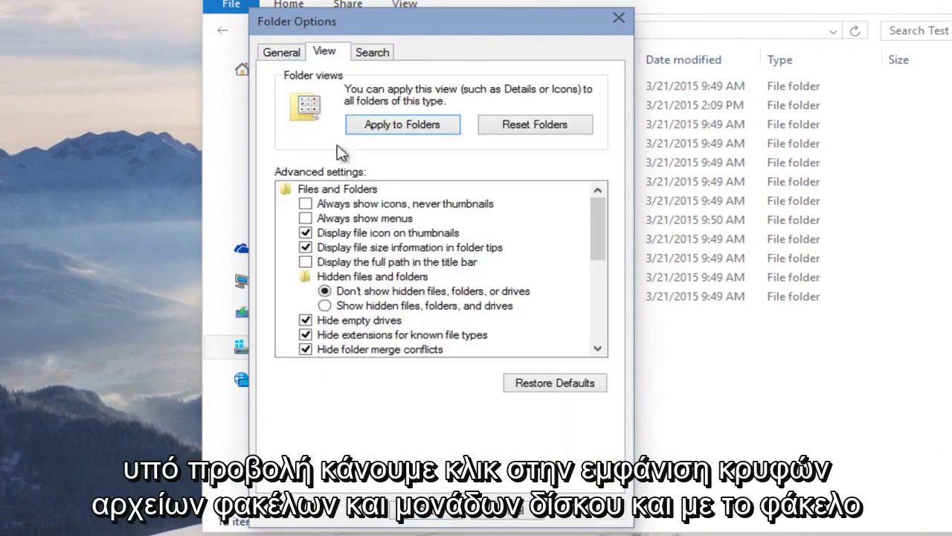
click(325, 305)
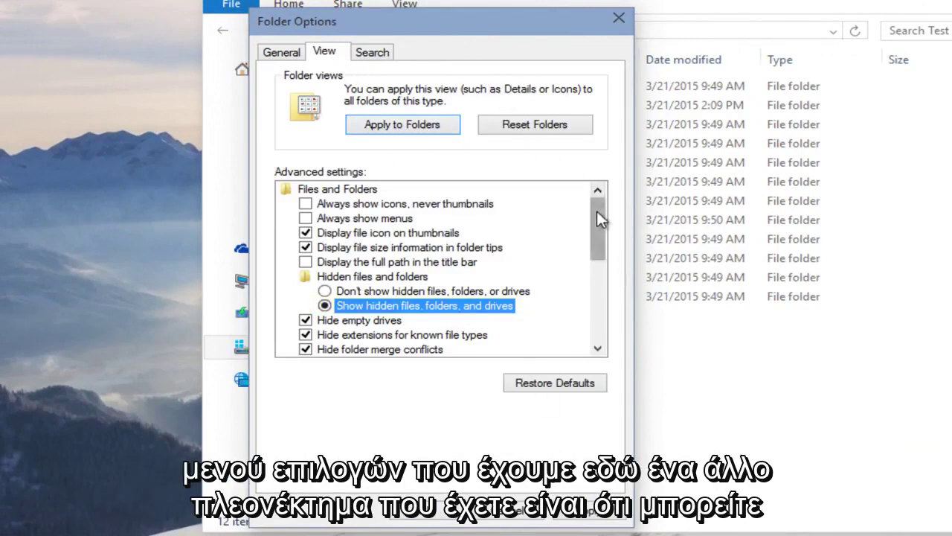
drag(599, 215, 600, 266)
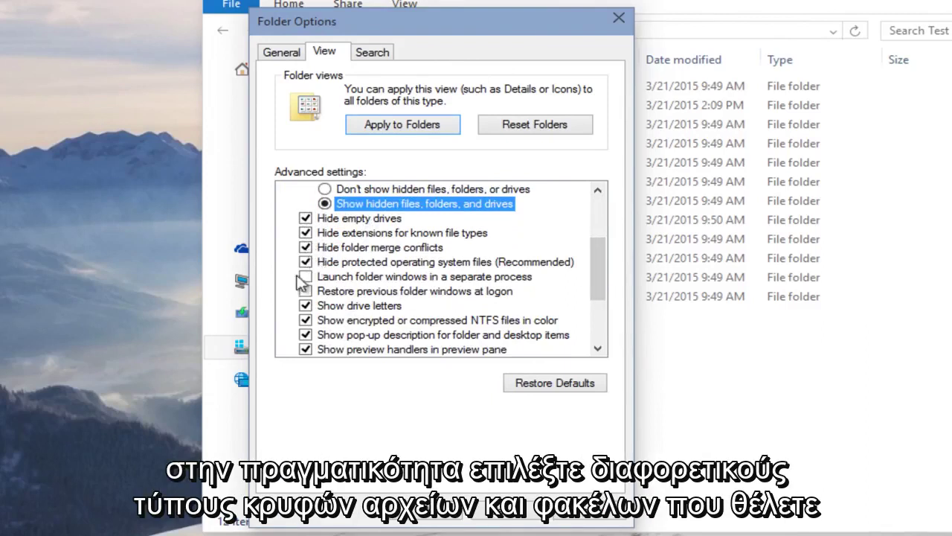
drag(595, 278, 594, 284)
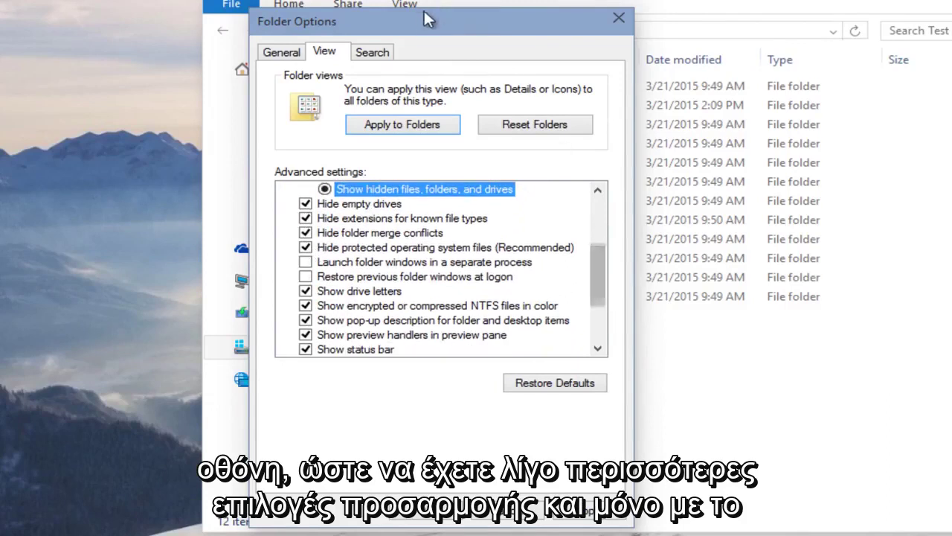
drag(410, 25, 525, 95)
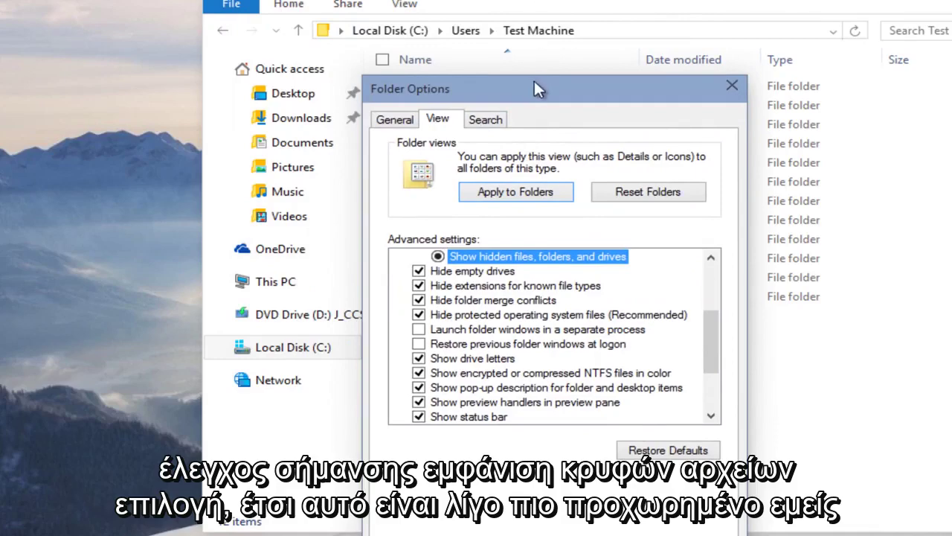
drag(533, 100, 500, 25)
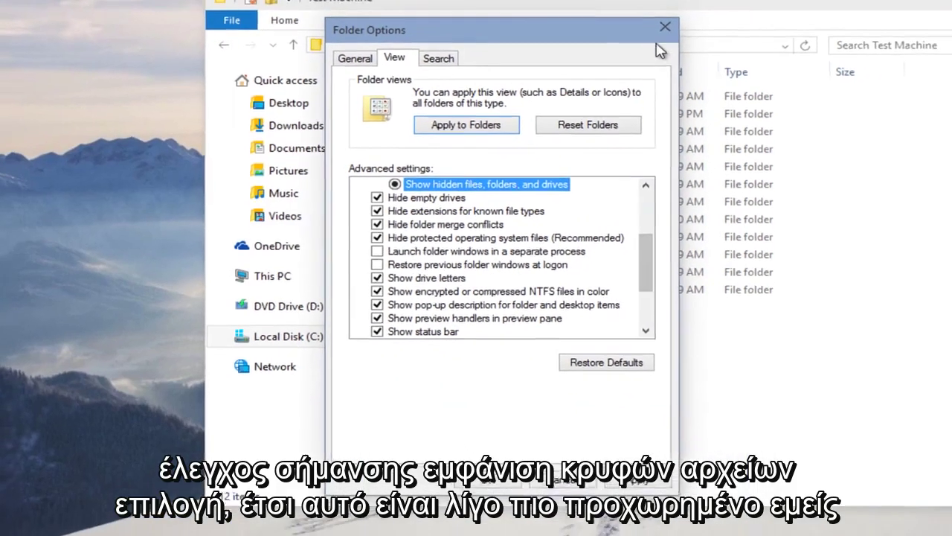
click(636, 479)
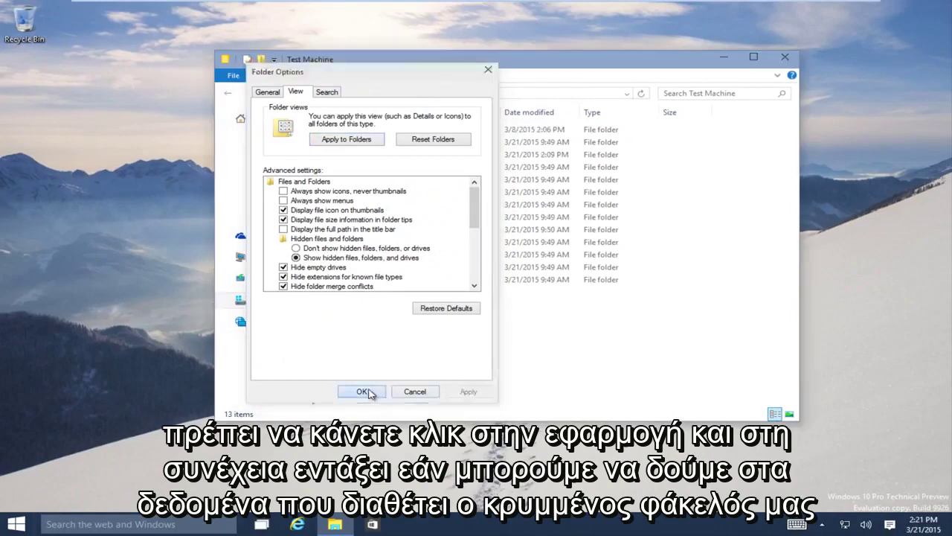
click(362, 392)
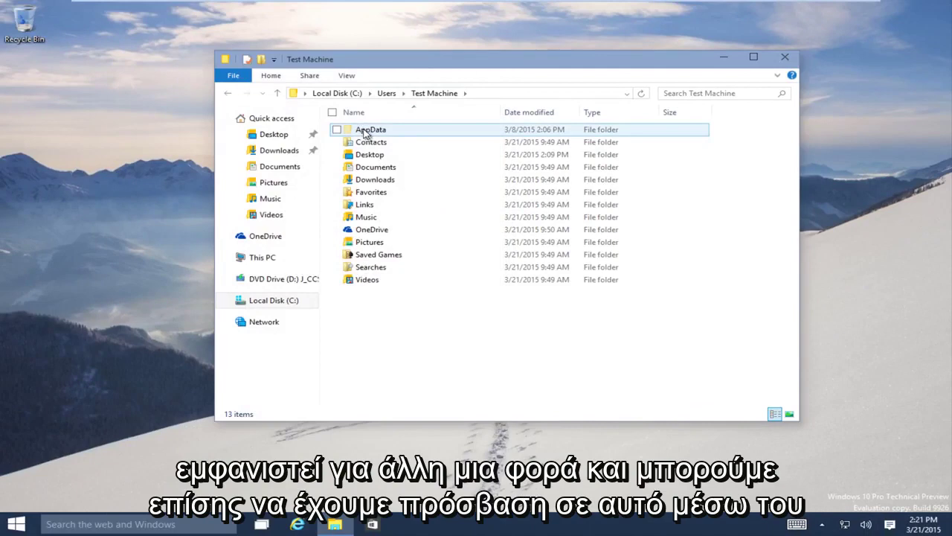
- Check the Hidden items setting for the Test Machine folder and close the File Explorer window
click(345, 76)
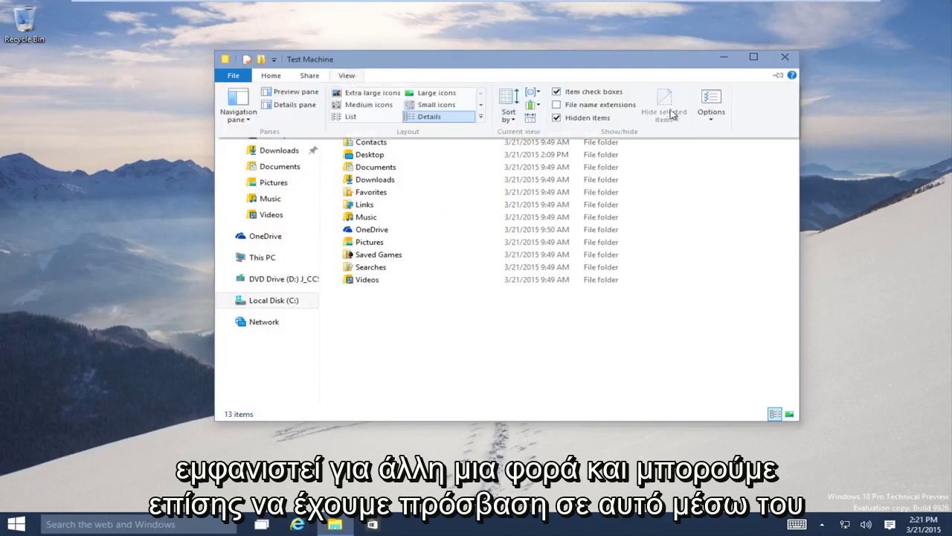
click(785, 56)
click(785, 57)
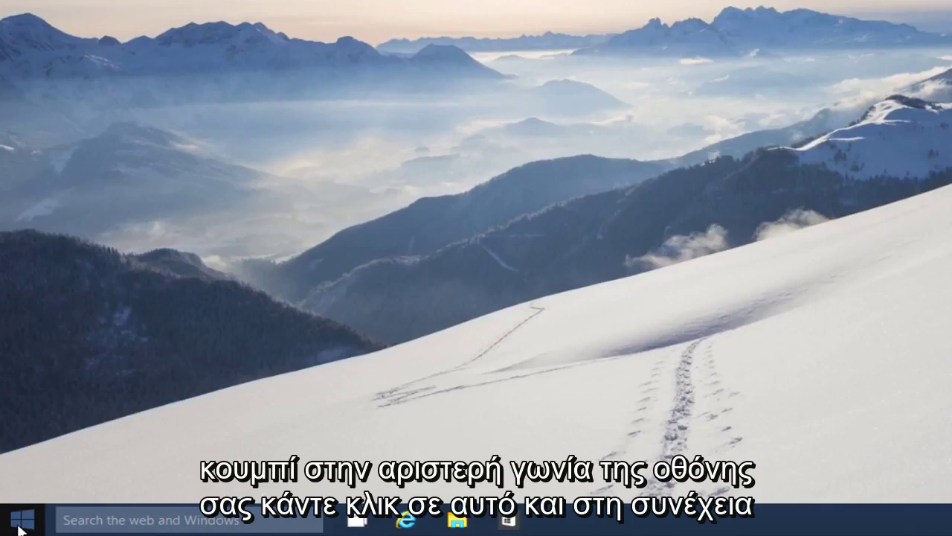
- Open a new File Explorer window from Start and turn on the display of hidden items
click(19, 526)
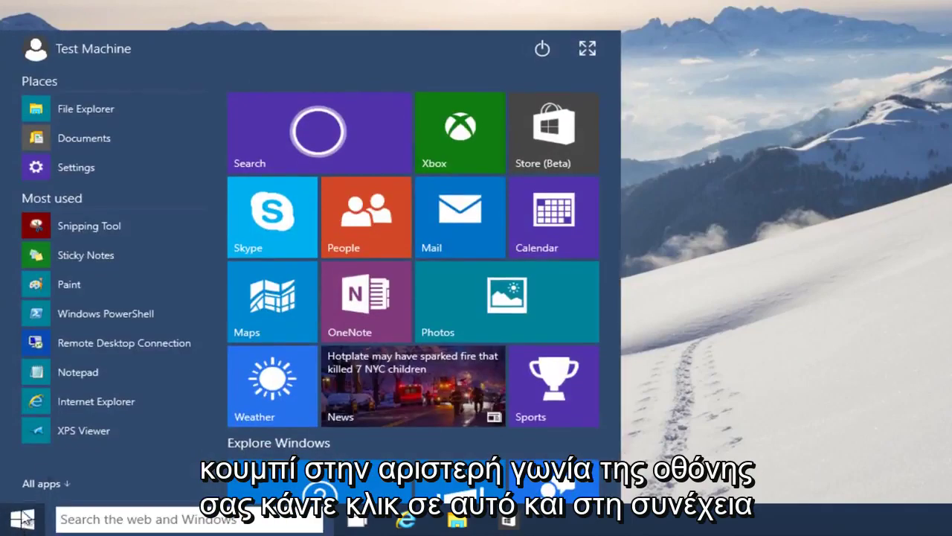
click(62, 111)
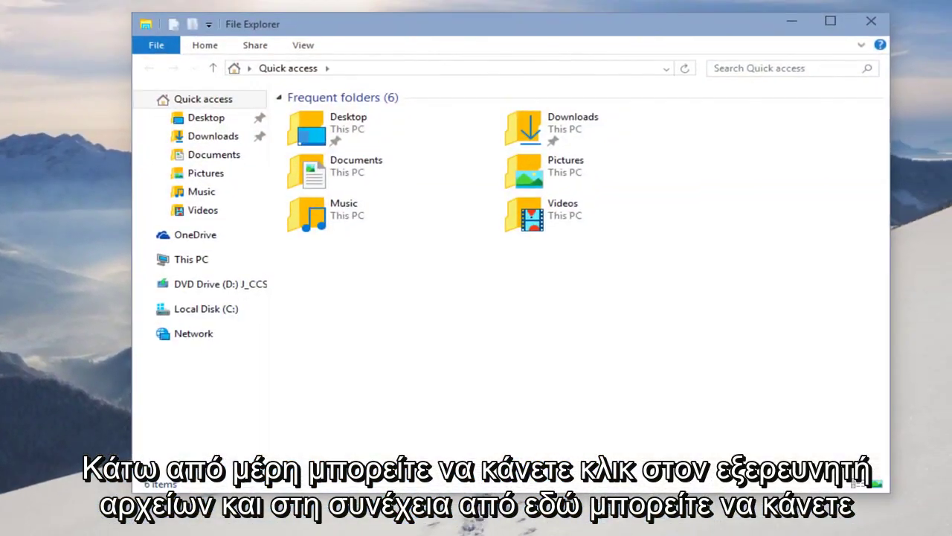
click(301, 46)
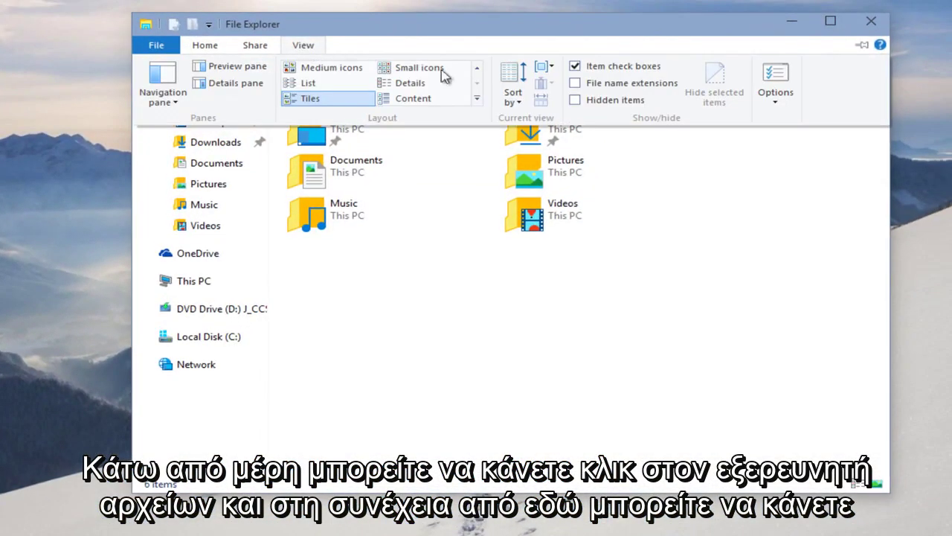
click(575, 100)
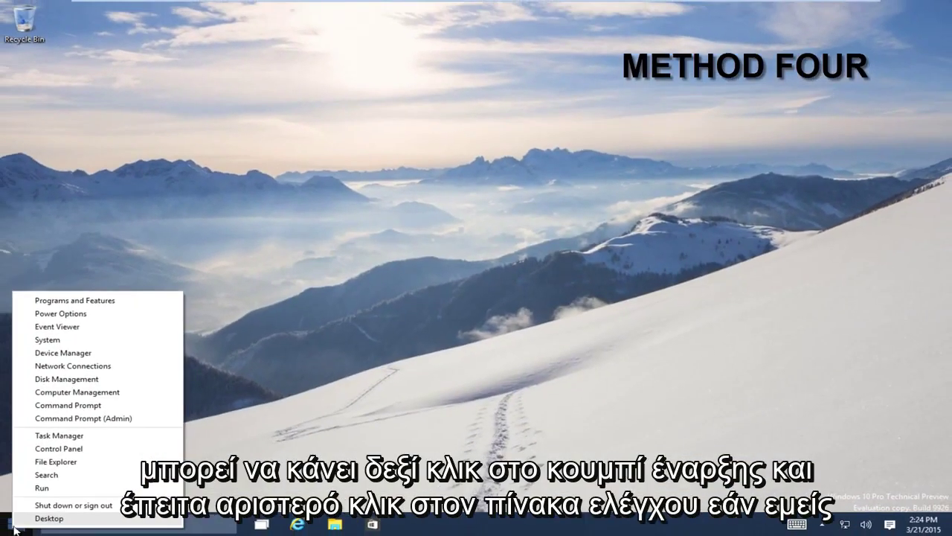
- Open File Explorer Options from the Appearance and Personalization category of Control Panel
click(54, 448)
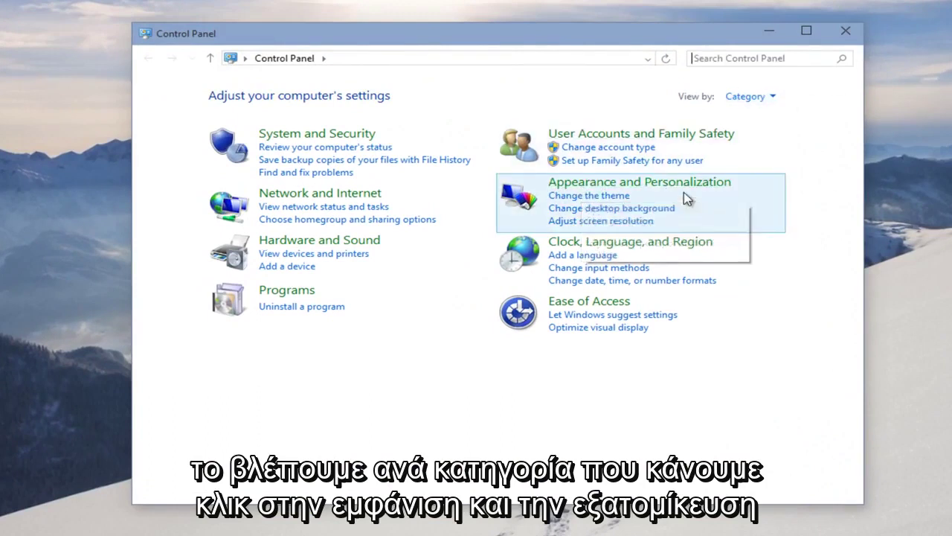
click(771, 99)
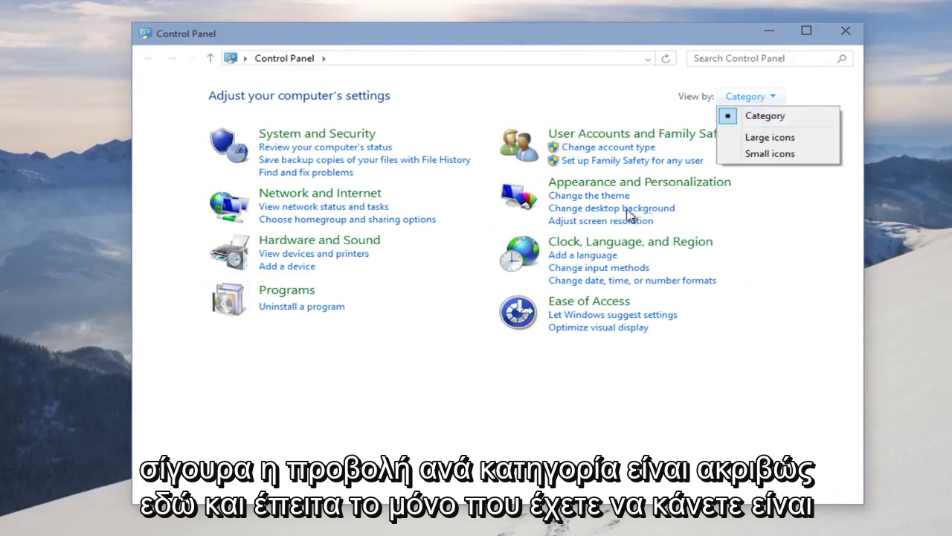
click(801, 257)
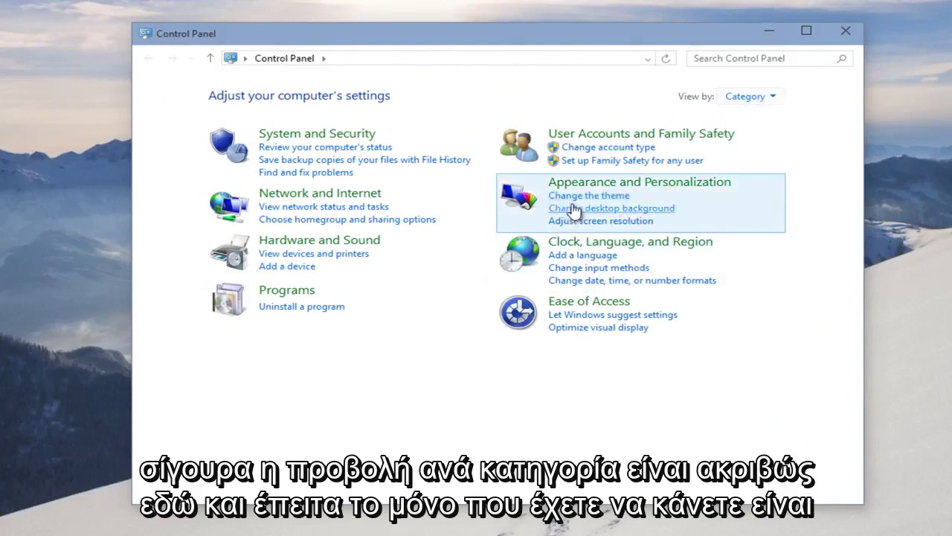
click(574, 185)
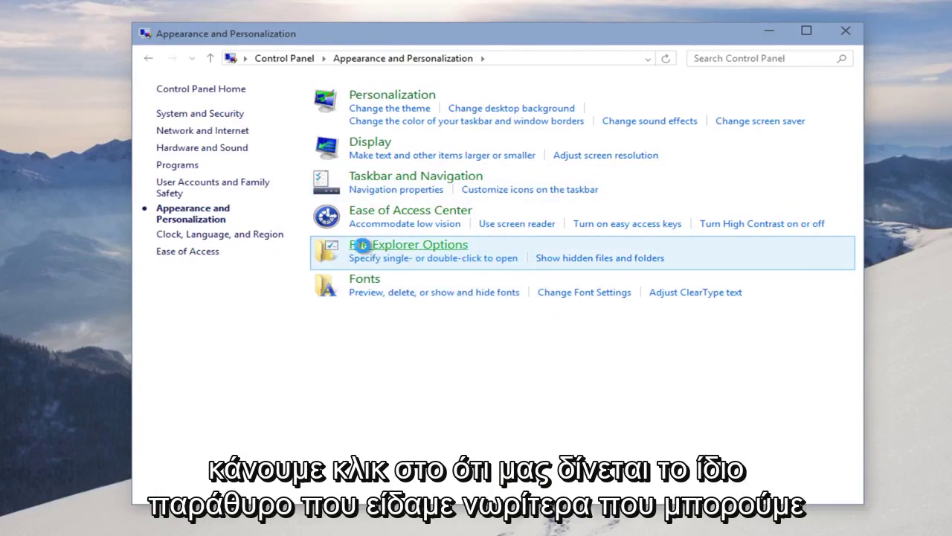
click(364, 250)
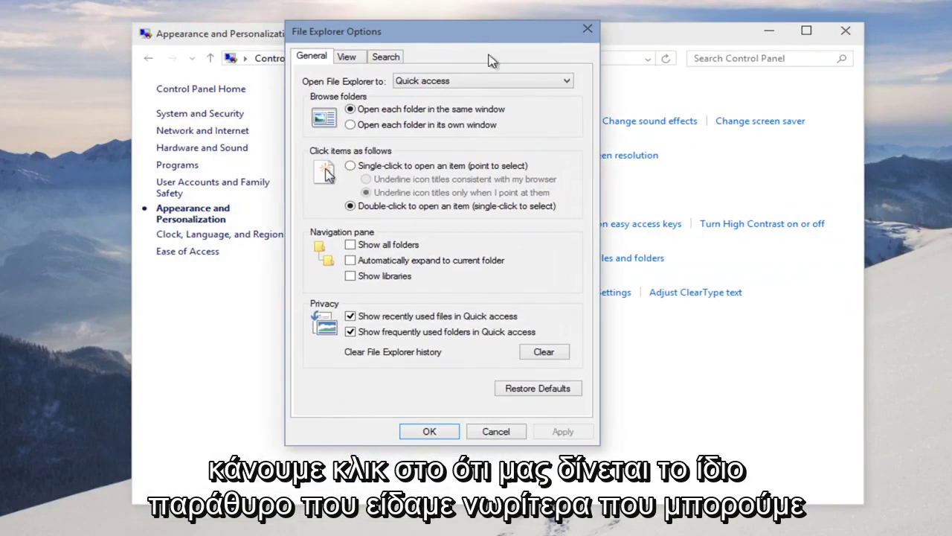
- Review the hidden files and folders setting in the advanced view settings, and cancel the options dialog
click(344, 59)
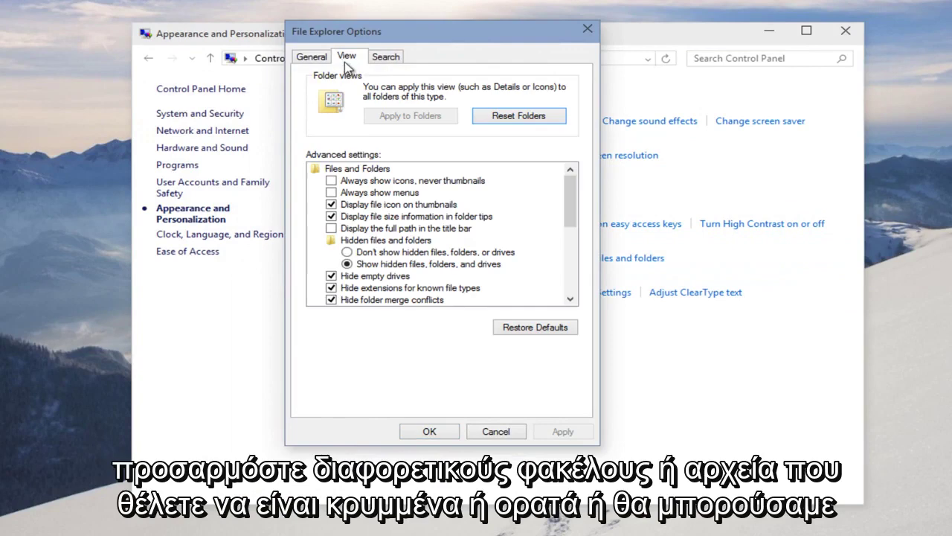
mouse_move(574, 197)
mouse_down()
mouse_move(579, 251)
mouse_move(572, 200)
mouse_up()
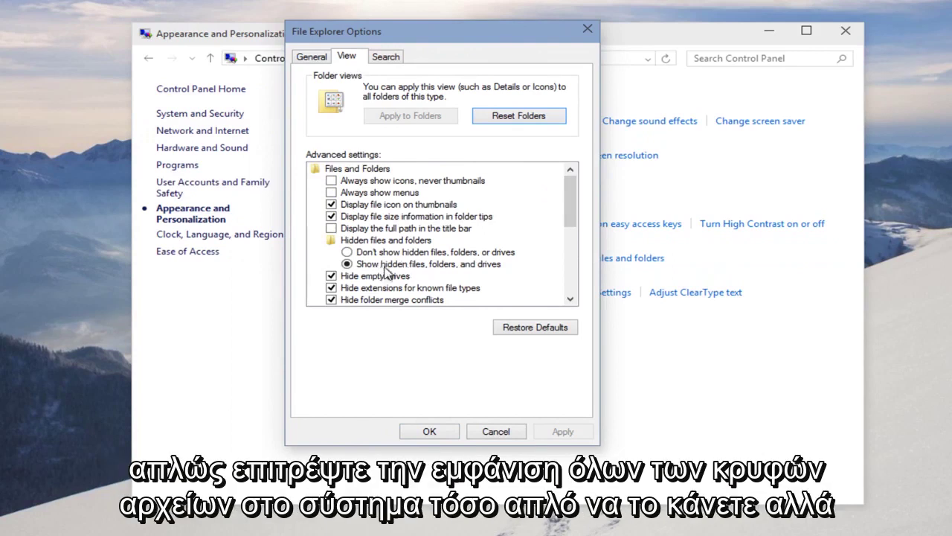
click(496, 432)
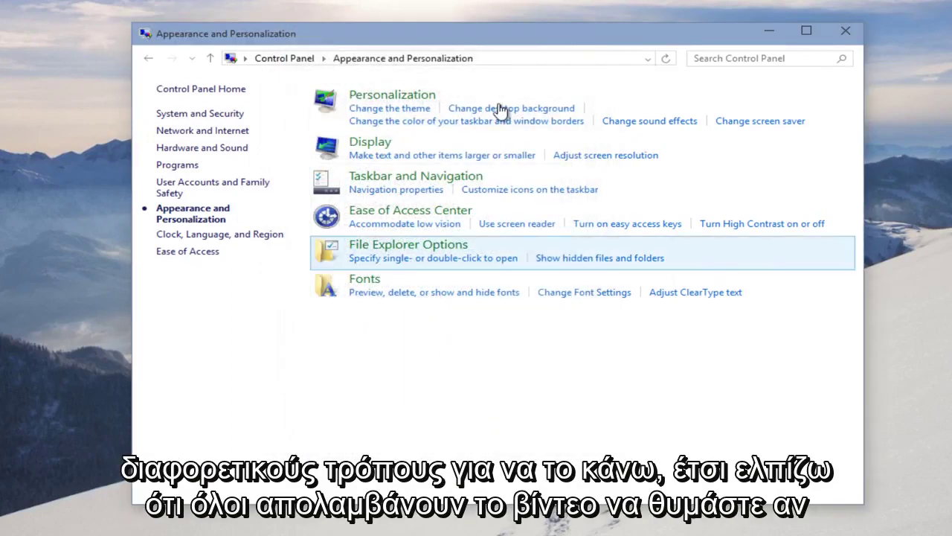